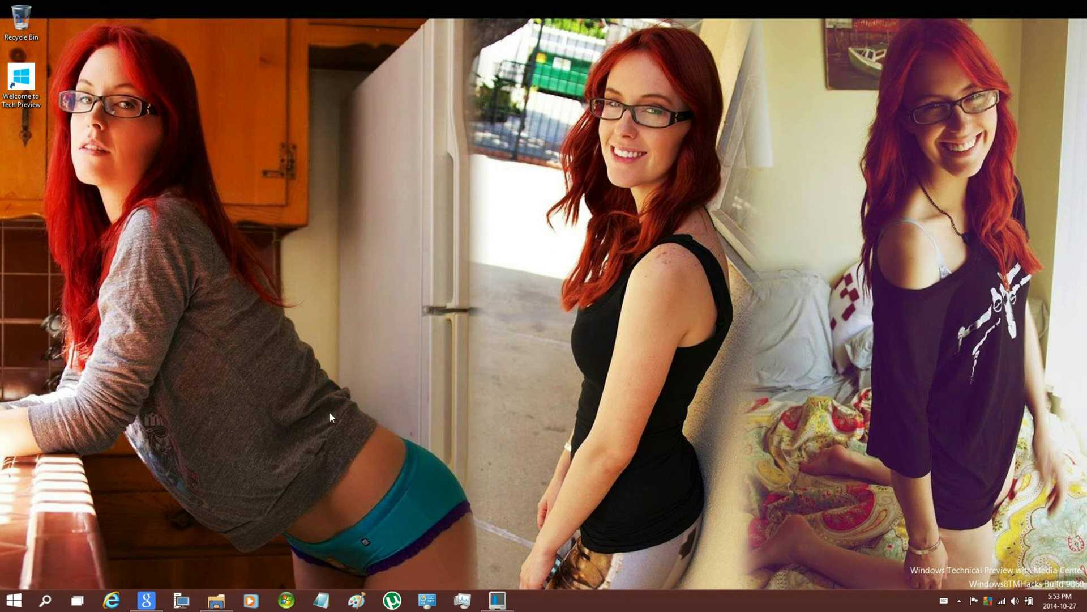
Download esd-decrypter-v4b.zip from the pasted ESD decrypter link in Internet Explorer, then view the Downloads folder.
{"action": "left_click", "coordinate": [147, 600]}
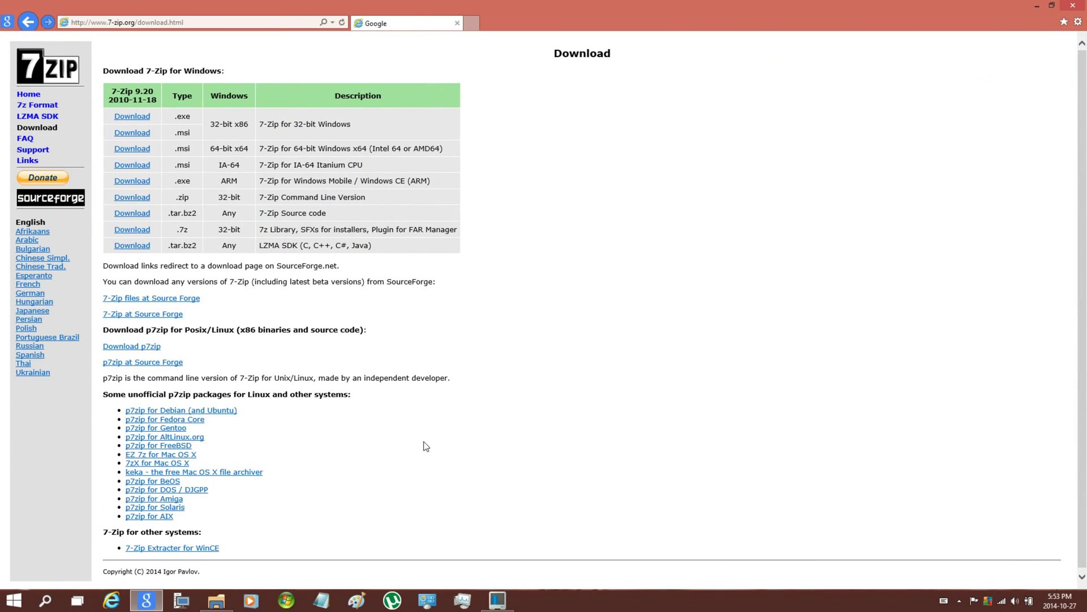
{"action": "left_click", "coordinate": [247, 23]}
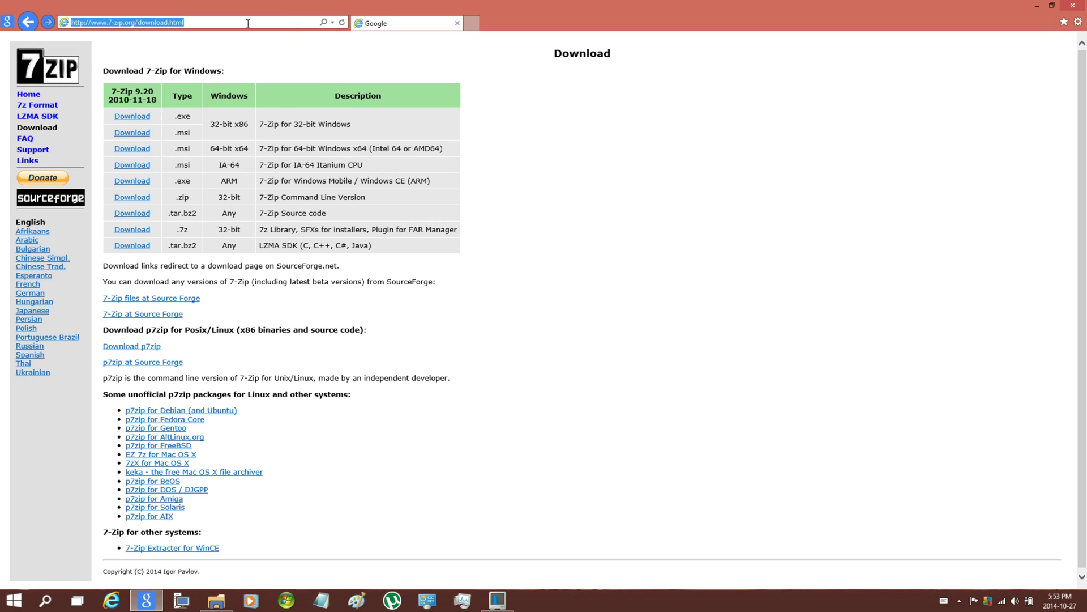
{"action": "type", "text": "http://www.chris123nt.com/ESDTool/esd-decrypter-v4b.7z"}
{"action": "key", "text": "Return"}
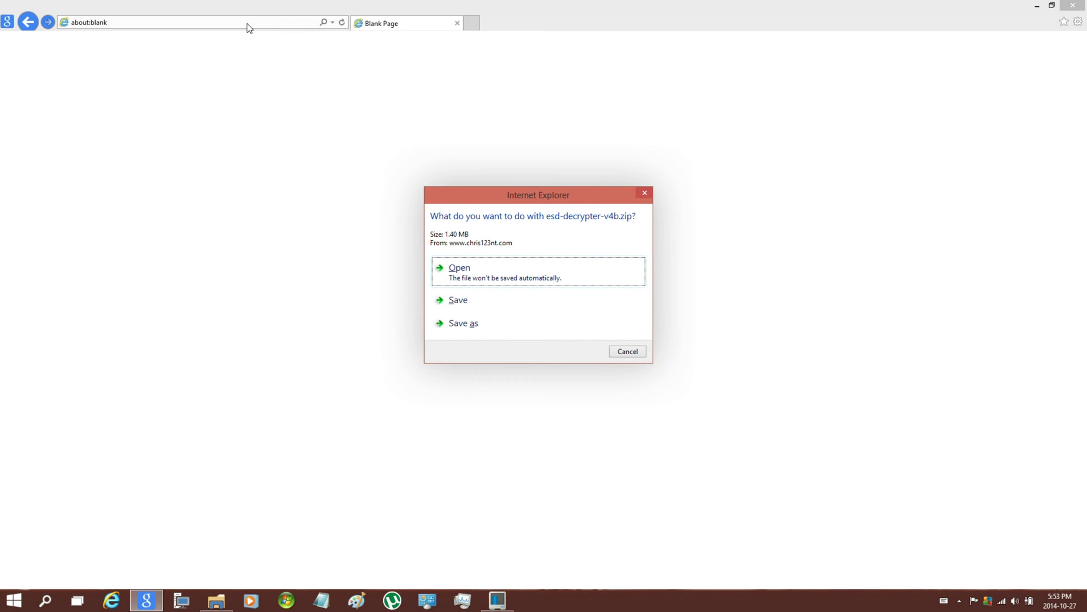
{"action": "left_click", "coordinate": [572, 298]}
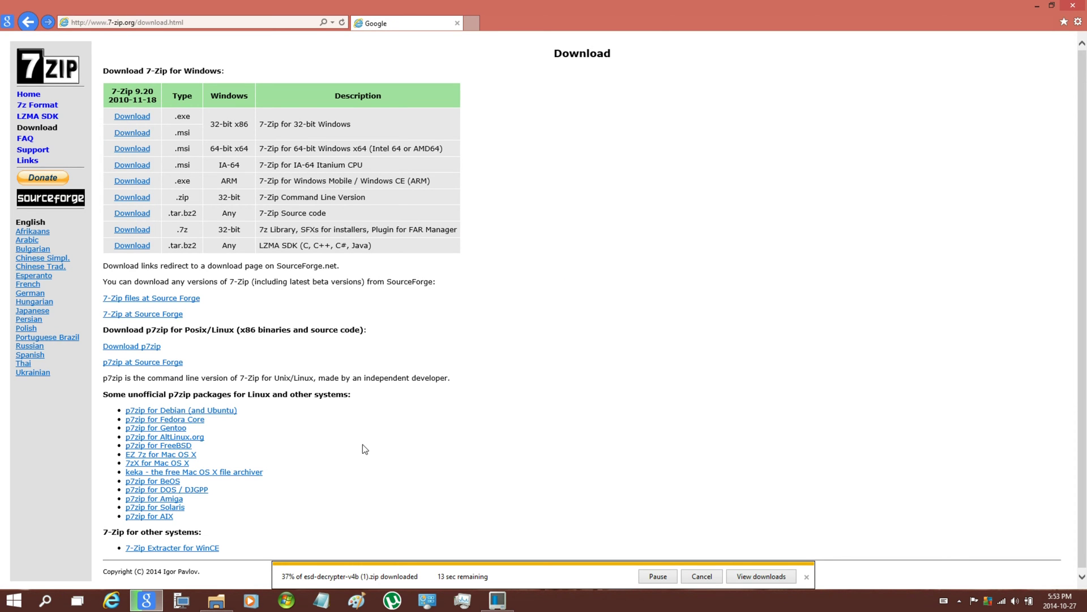
{"action": "left_click", "coordinate": [225, 605]}
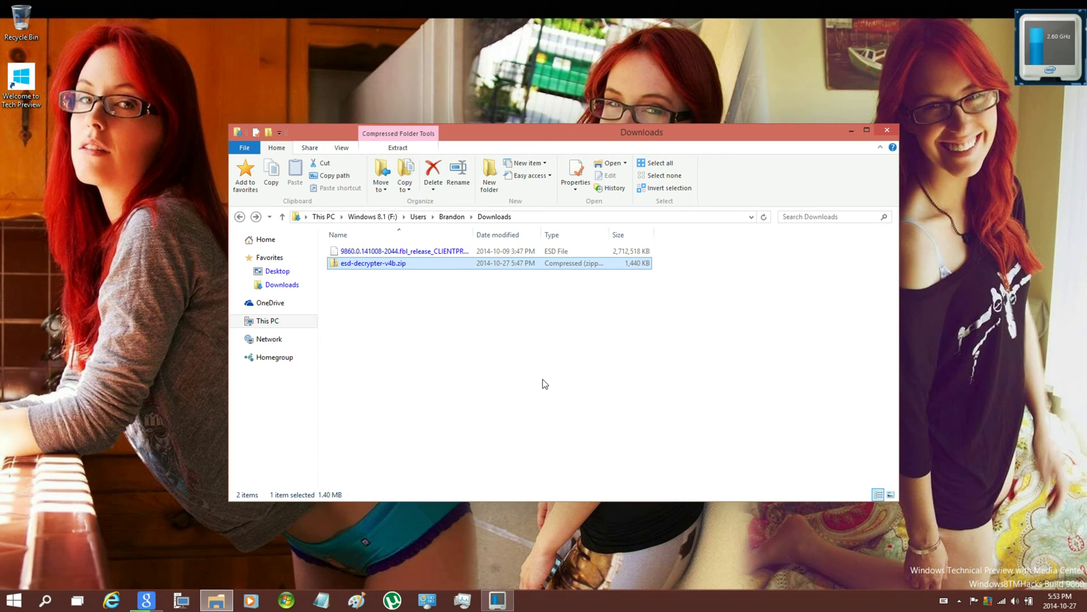
Extract esd-decrypter-v4b.zip with 7-Zip into an esd-decrypter-v4b folder and select the 9860 ESD file.
{"action": "key", "text": "shift+F10"}
{"action": "key", "text": "Down"}
{"action": "key", "text": "Down"}
{"action": "key", "text": "Down"}
{"action": "key", "text": "Down"}
{"action": "key", "text": "Down"}
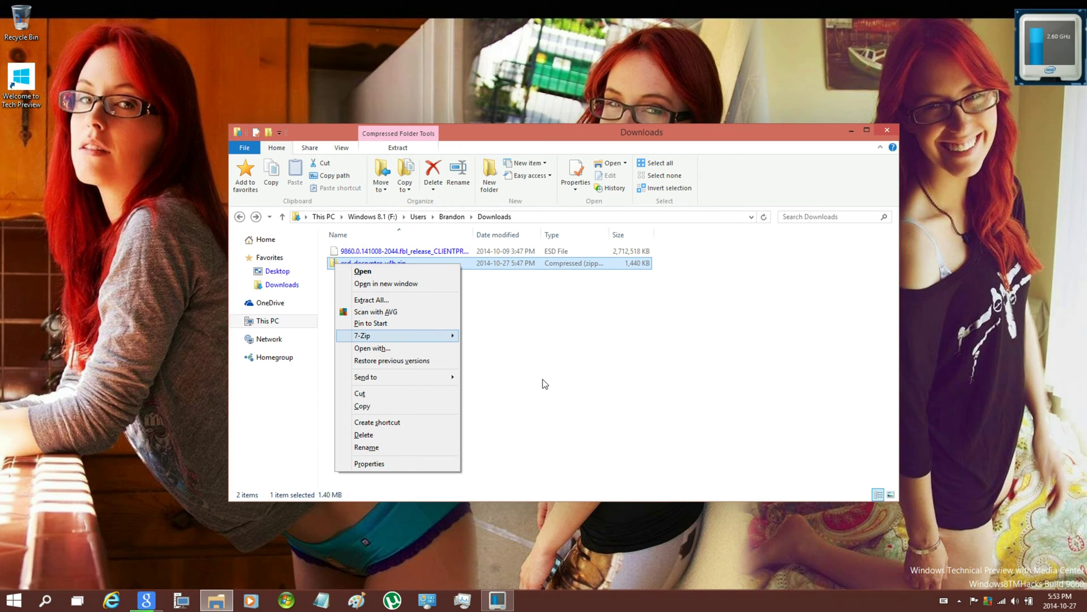
{"action": "key", "text": "Right"}
{"action": "key", "text": "Down"}
{"action": "key", "text": "Down"}
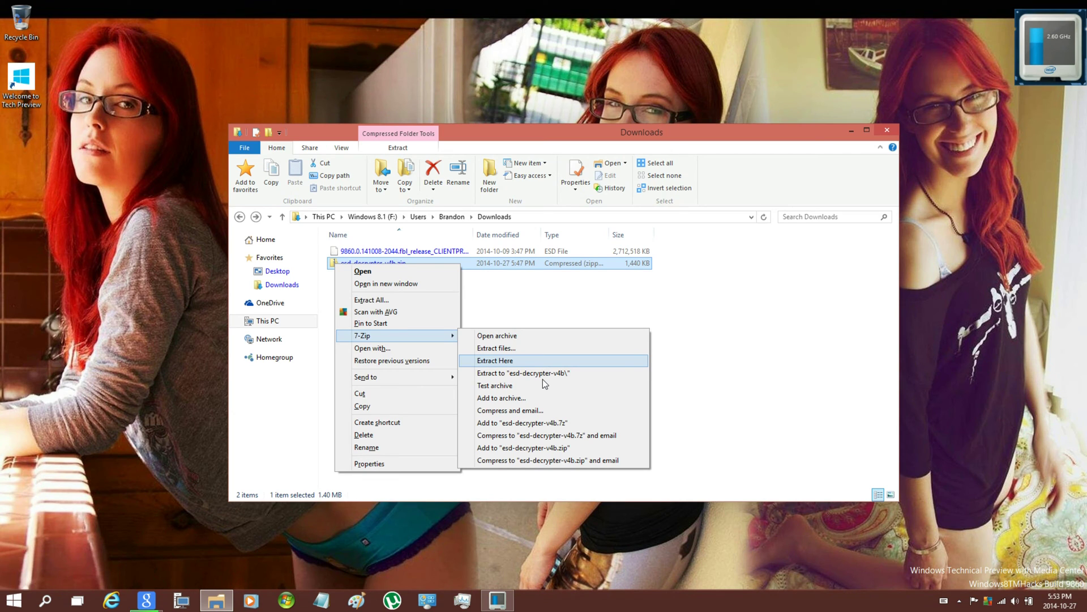
{"action": "key", "text": "Up"}
{"action": "key", "text": "Return"}
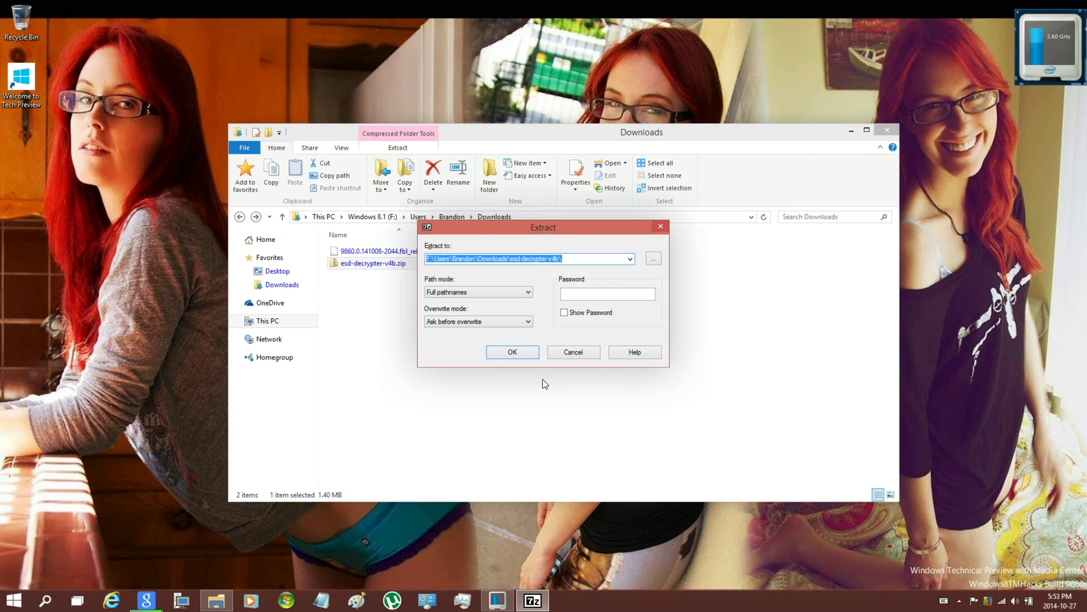
{"action": "key", "text": "Return"}
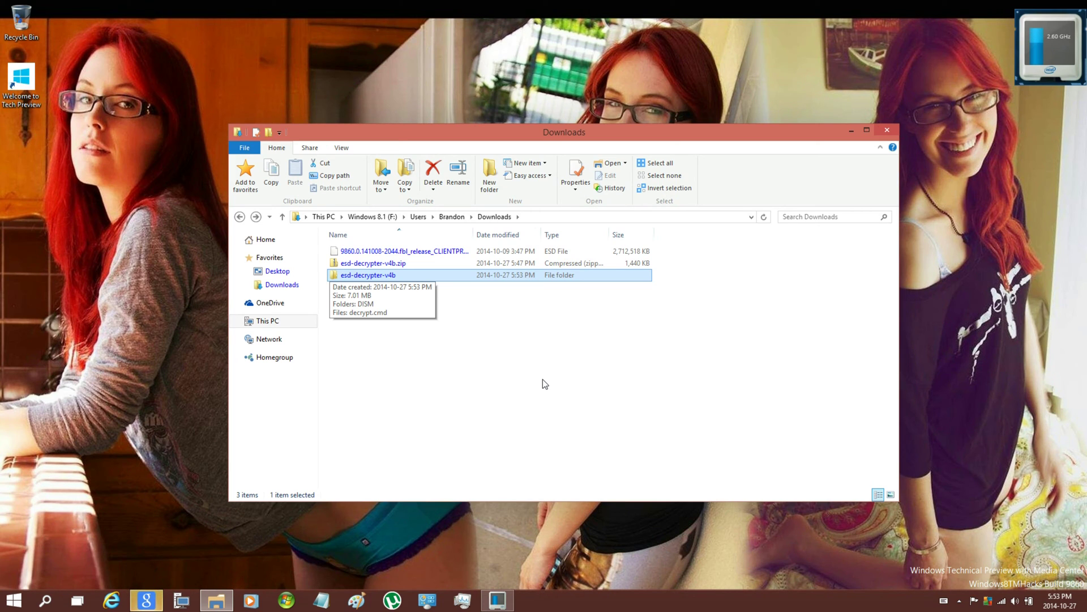
{"action": "left_click", "coordinate": [554, 253]}
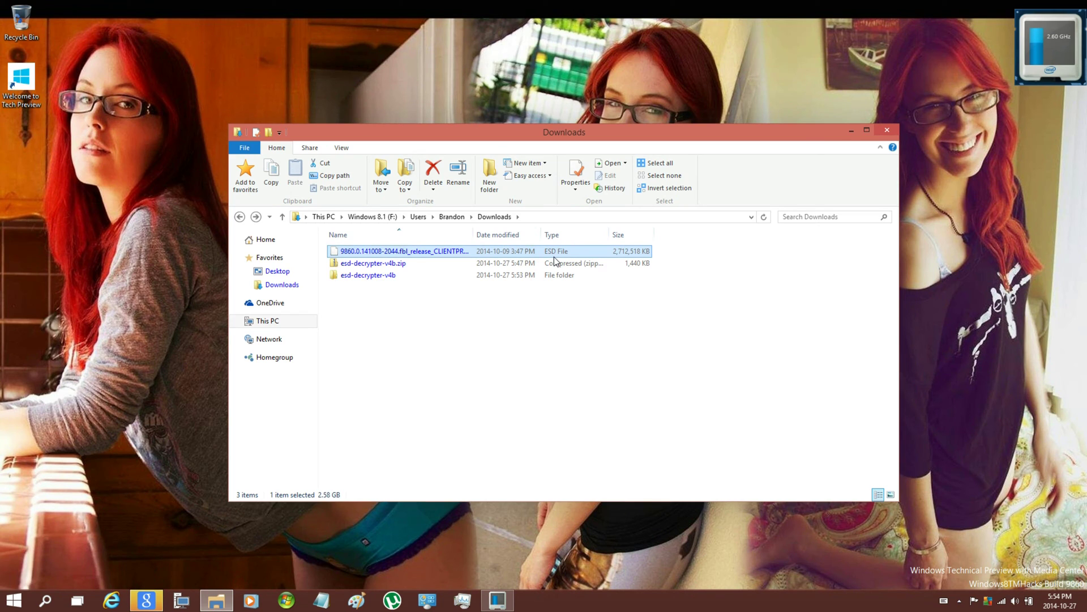
Move the 9860 ESD file into esd-decrypter-v4b and run decrypt.cmd there as administrator.
{"action": "left_click_drag", "start_coordinate": [554, 258], "coordinate": [553, 271]}
{"action": "double_click", "coordinate": [553, 269]}
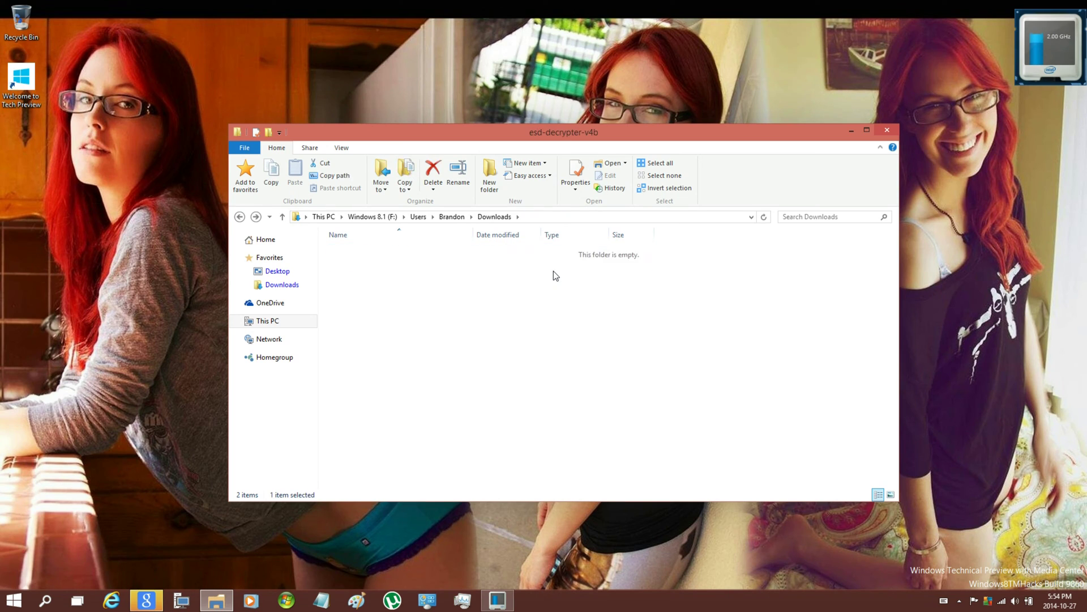
{"action": "left_click", "coordinate": [554, 272]}
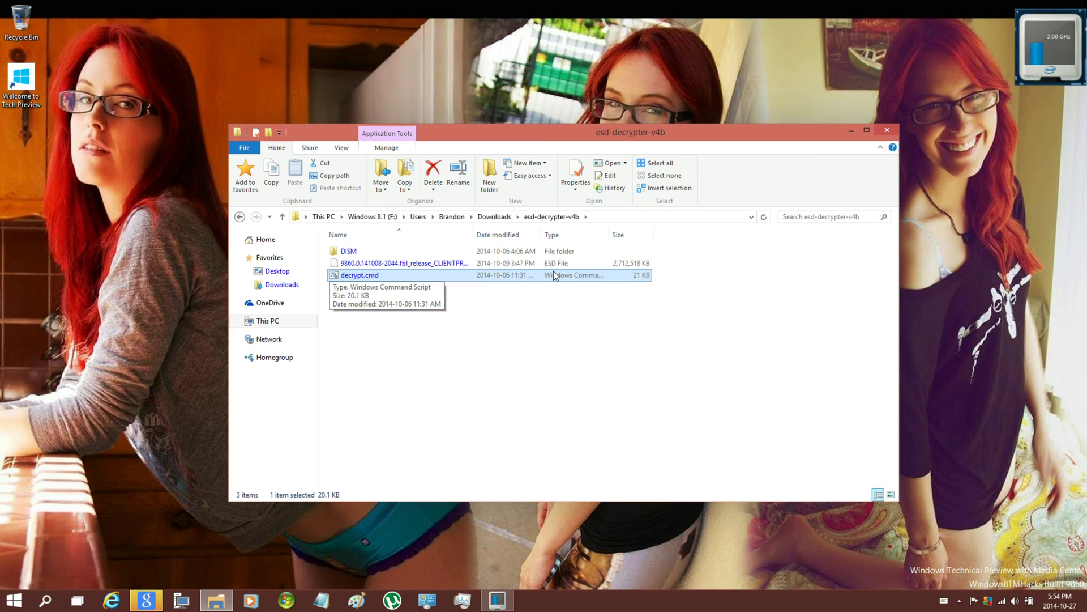
{"action": "key", "text": "shift+F10"}
{"action": "key", "text": "Down"}
{"action": "key", "text": "Down"}
{"action": "key", "text": "Down"}
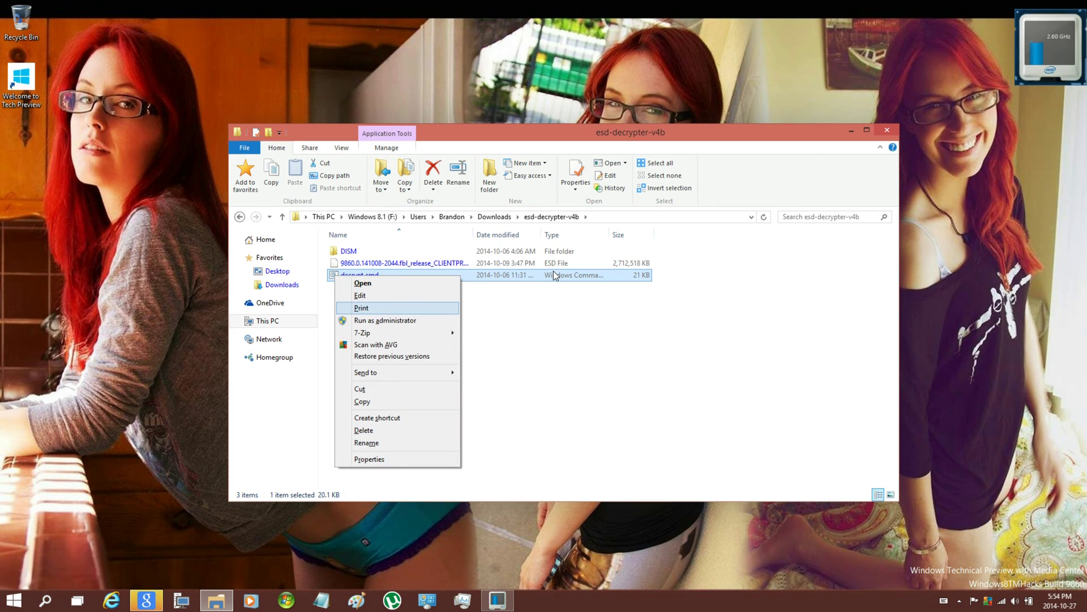
{"action": "key", "text": "Return"}
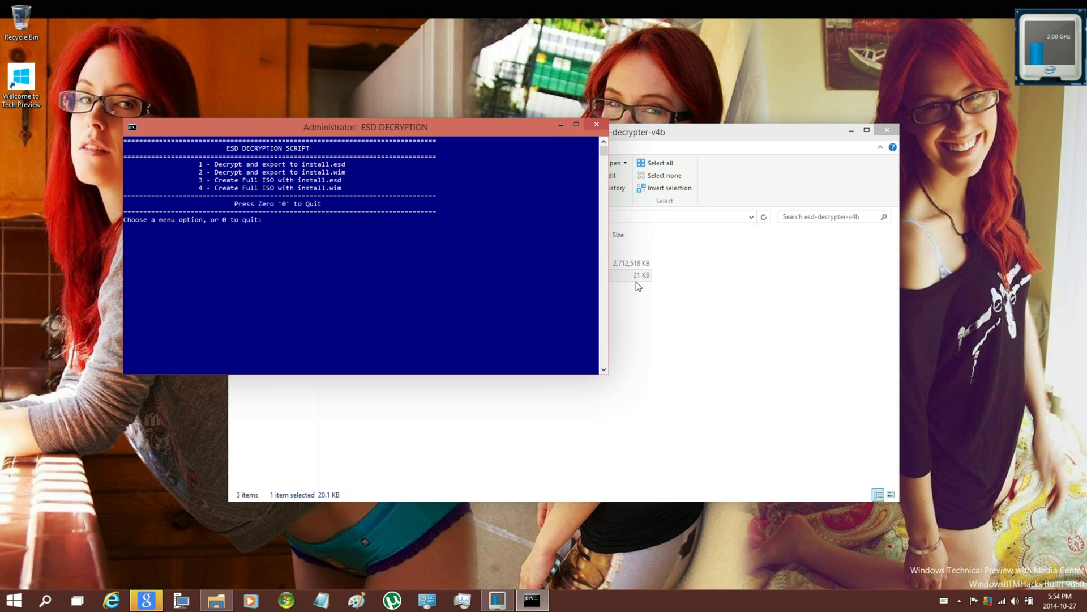
Choose option 1 in the decryption script to build JM1_CPRA_X64FRER_EN-US_DV9.iso, then close the console.
{"action": "type", "text": "1"}
{"action": "key", "text": "Return"}
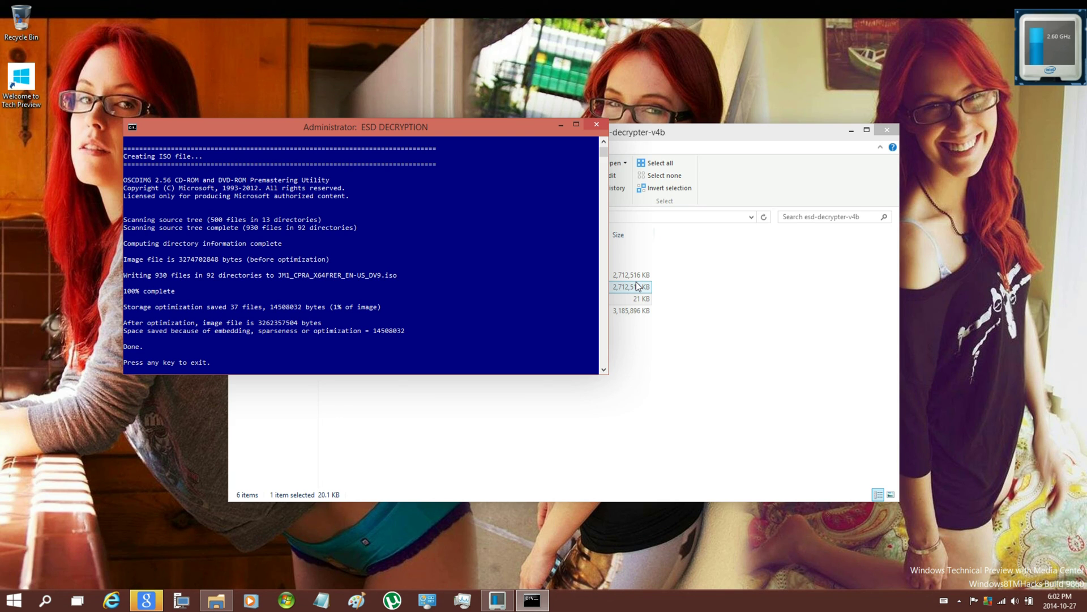
{"action": "key", "text": "Return"}
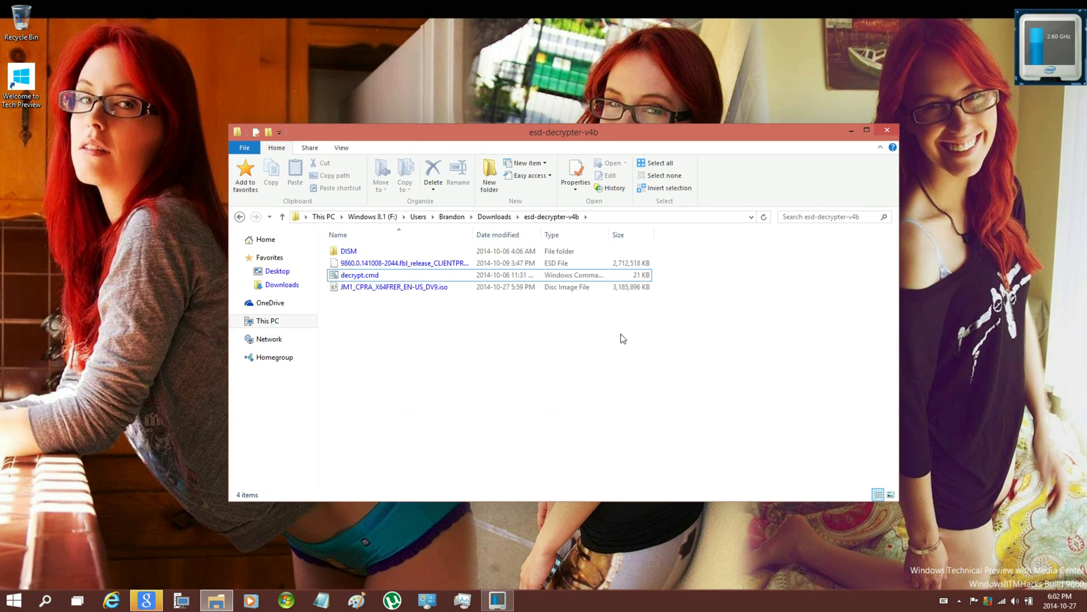
Mount JM1_CPRA_X64FRER_EN-US_DV9.iso as DVD Drive (I:) and minimize its window.
{"action": "key", "text": "Down"}
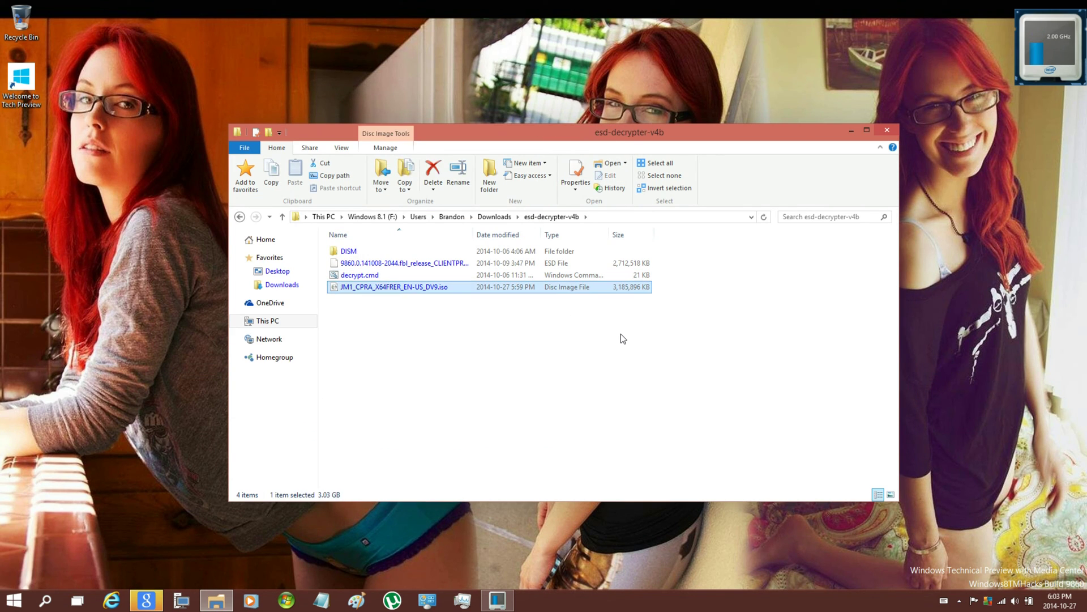
{"action": "key", "text": "Return"}
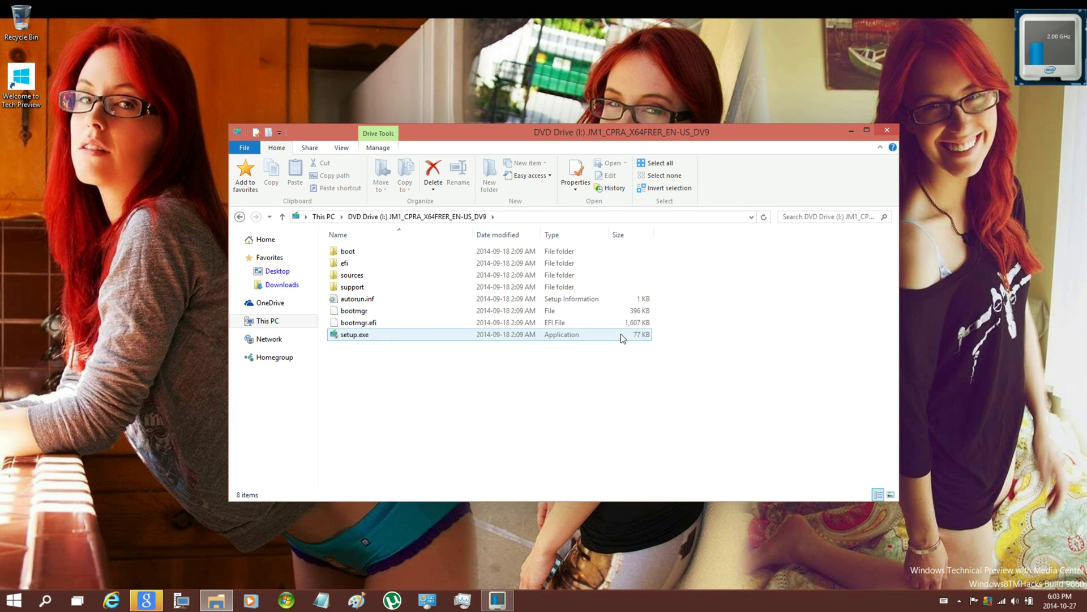
{"action": "left_click", "coordinate": [852, 135]}
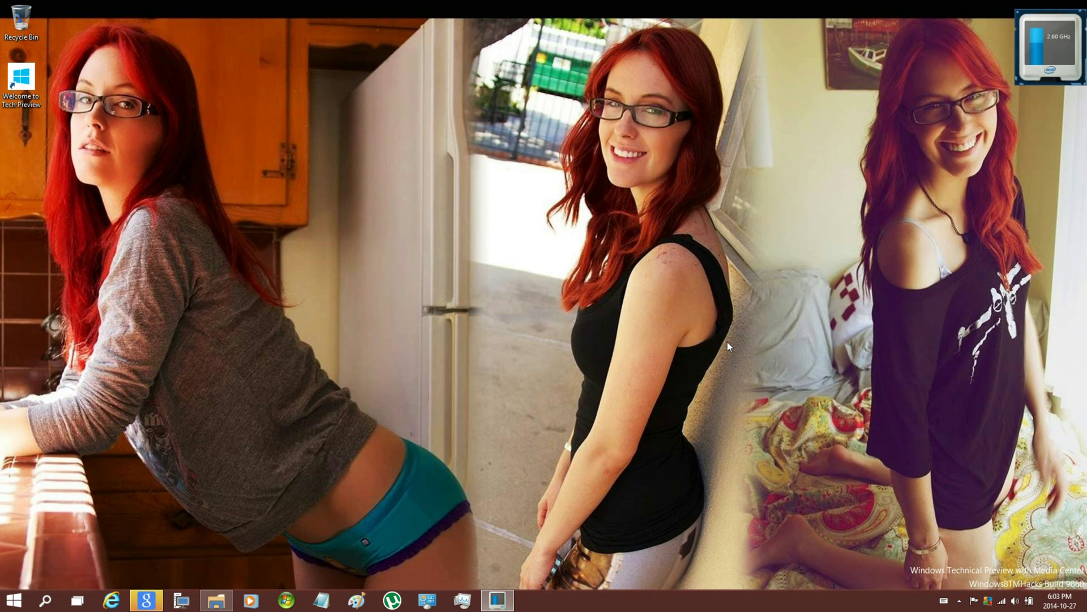